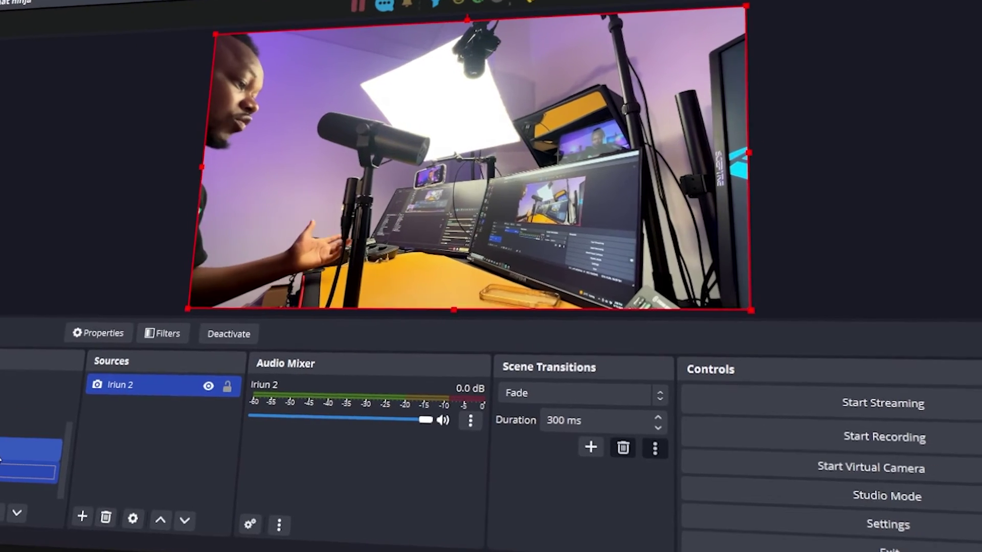
Select the Iriun one source so its phone camera replaces Iriun 2 in the preview
left_click(65, 460)
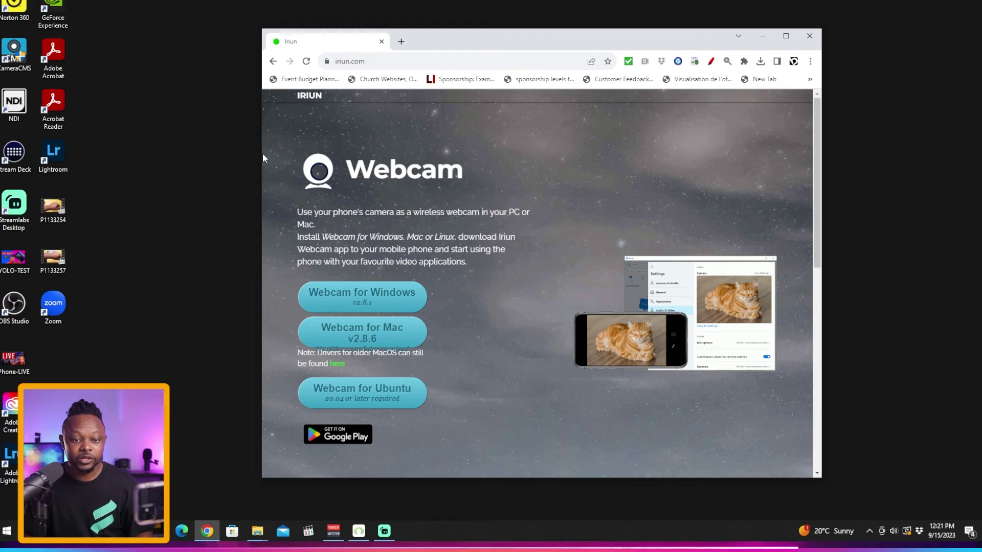
Search Google for 'iriun webcam', open the official iriun.com site, and maximize Chrome
left_click(403, 43)
left_click(447, 251)
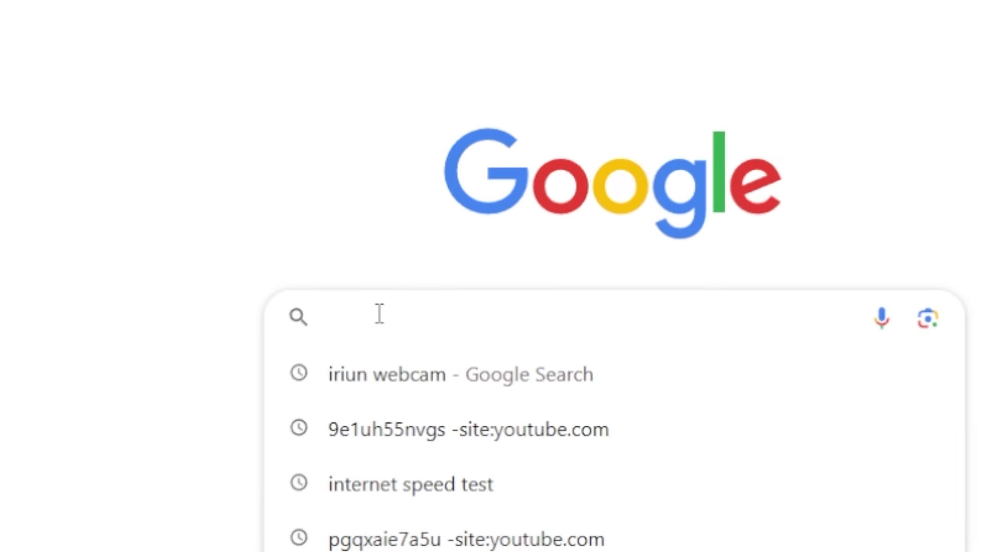
left_click(402, 363)
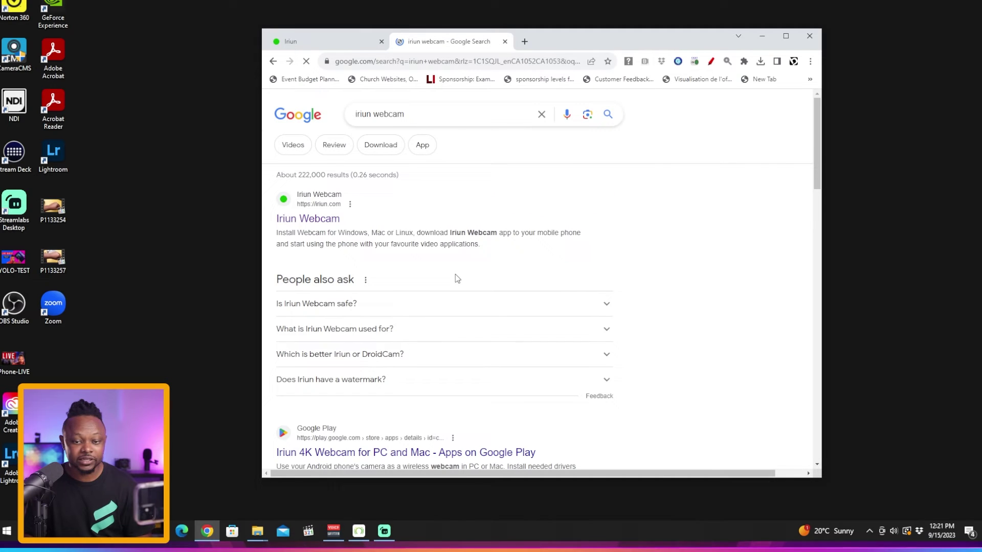
left_click(306, 218)
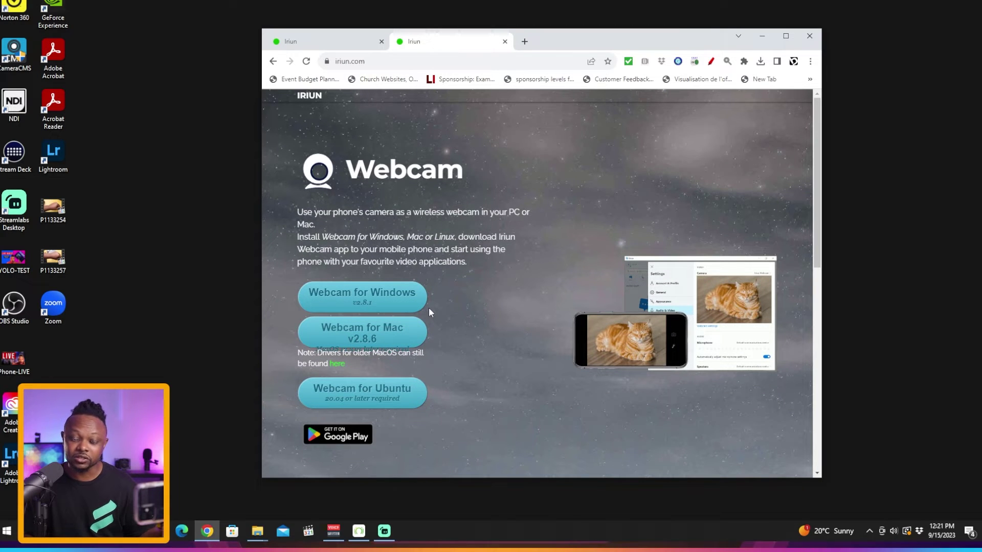
key("super+Up")
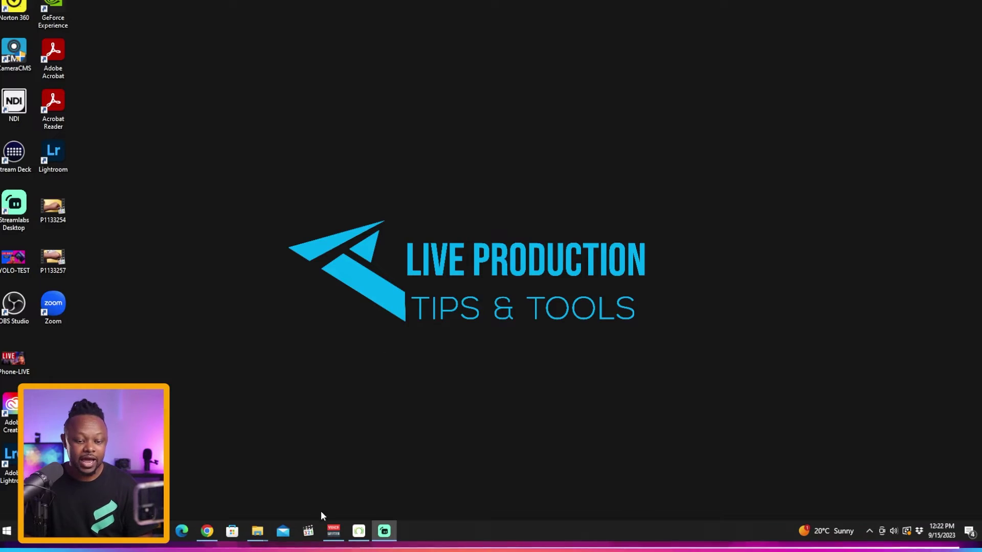
Launch the IriunWebcam-2.8.1 installer from the Downloads folder
mouse_move(257, 530)
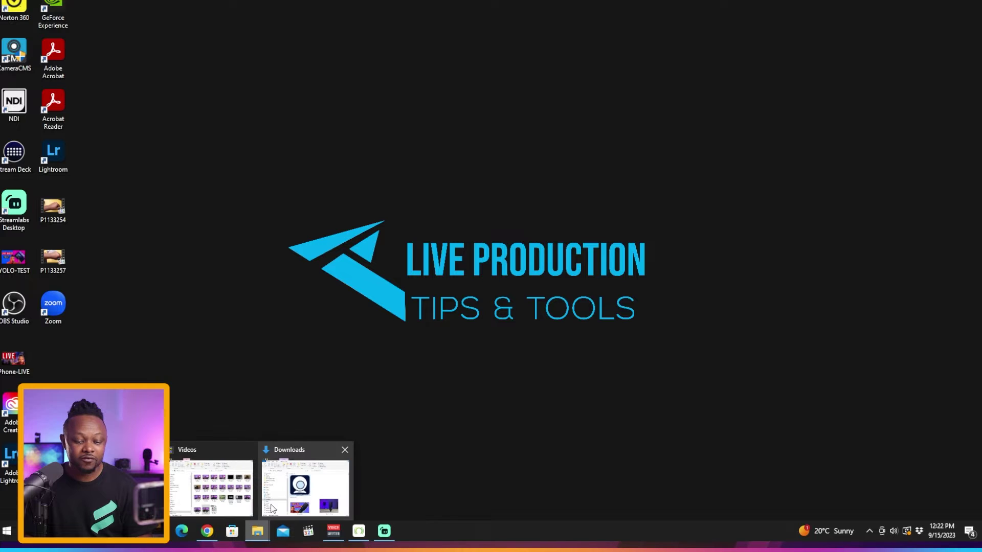
left_click(306, 493)
double_click(605, 39)
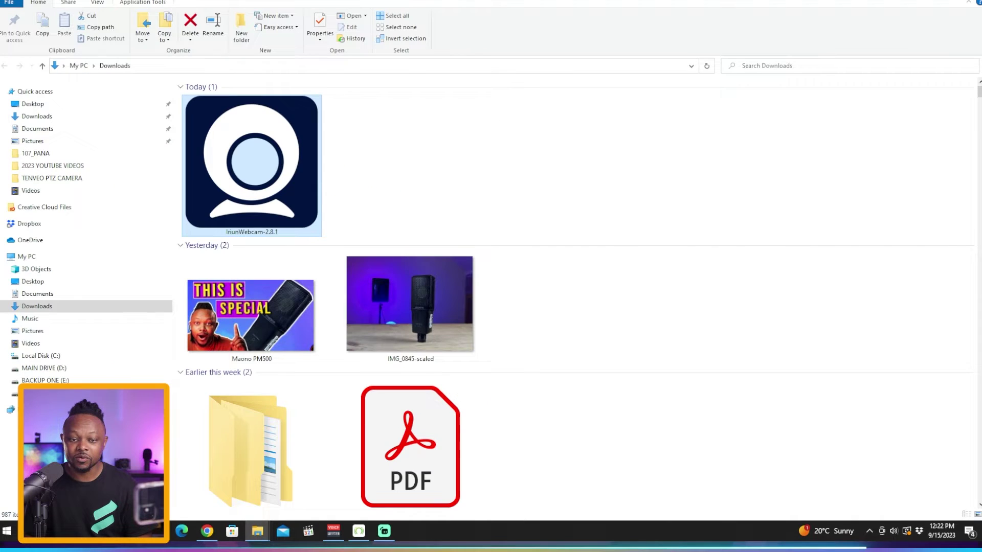
key("super+Down")
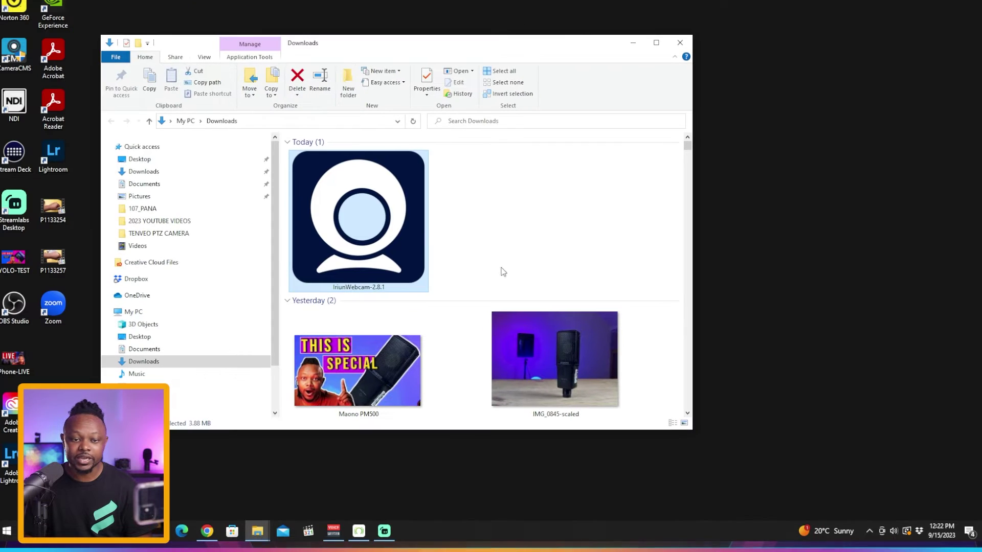
double_click(400, 230)
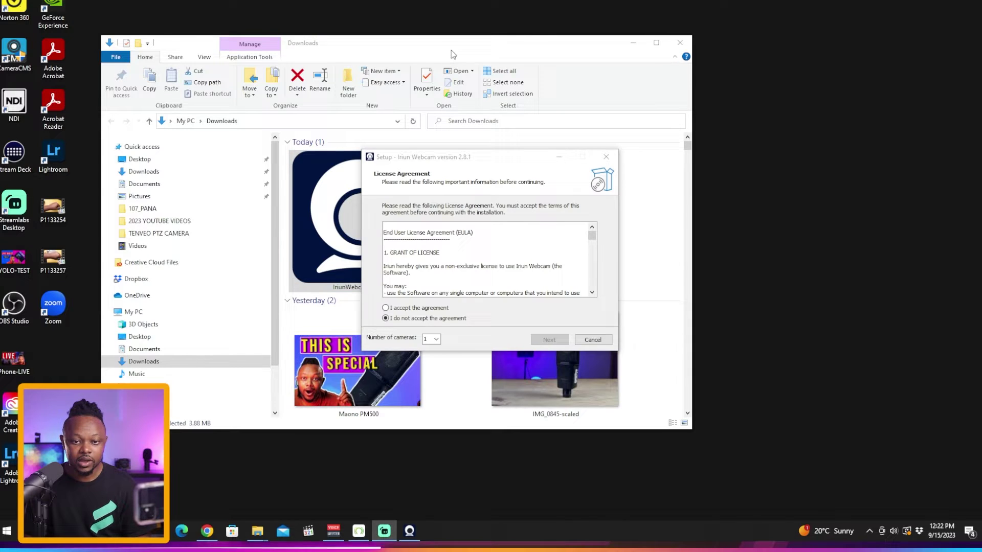
left_click(632, 42)
left_click_drag(505, 158, 544, 62)
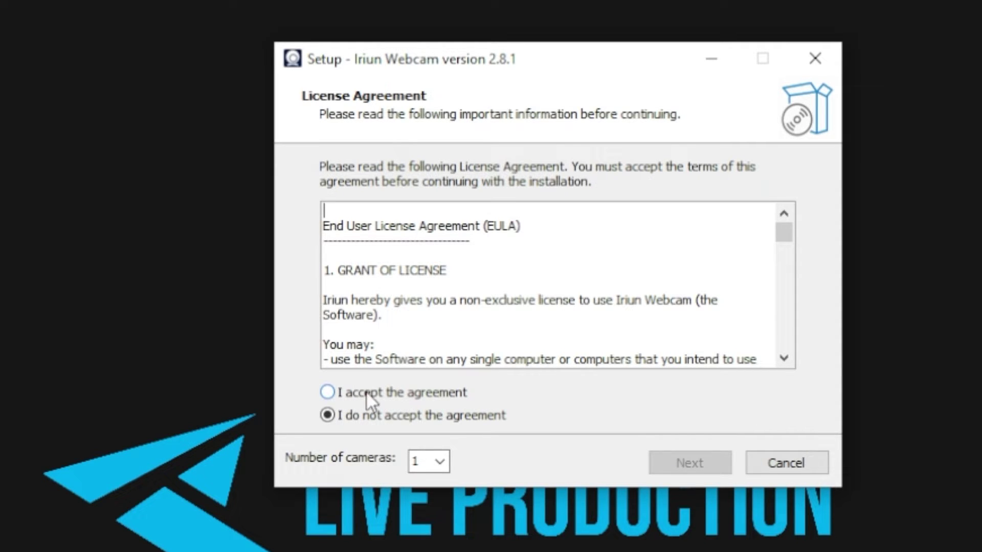
Accept the license, set 4 cameras, keep the default folder, and install
left_click(328, 392)
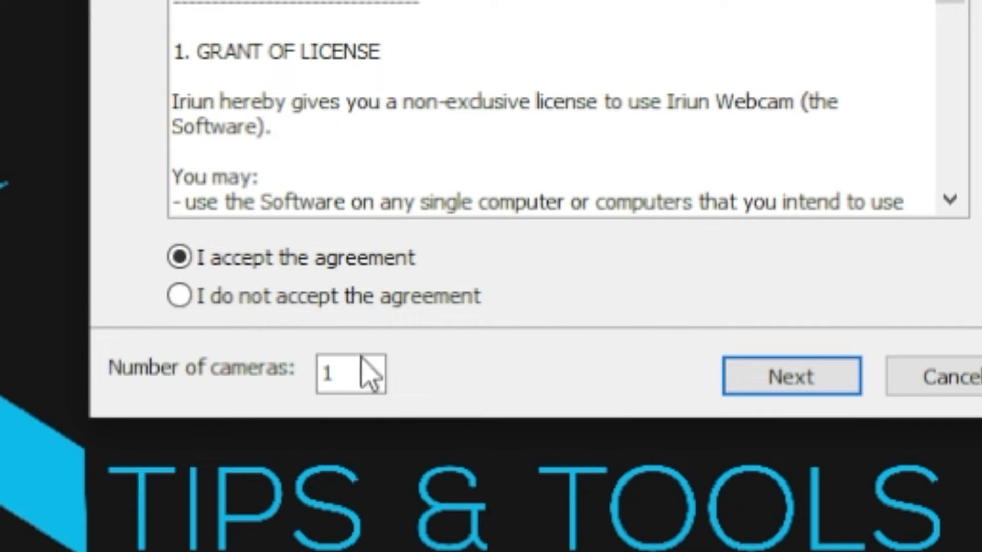
left_click(361, 369)
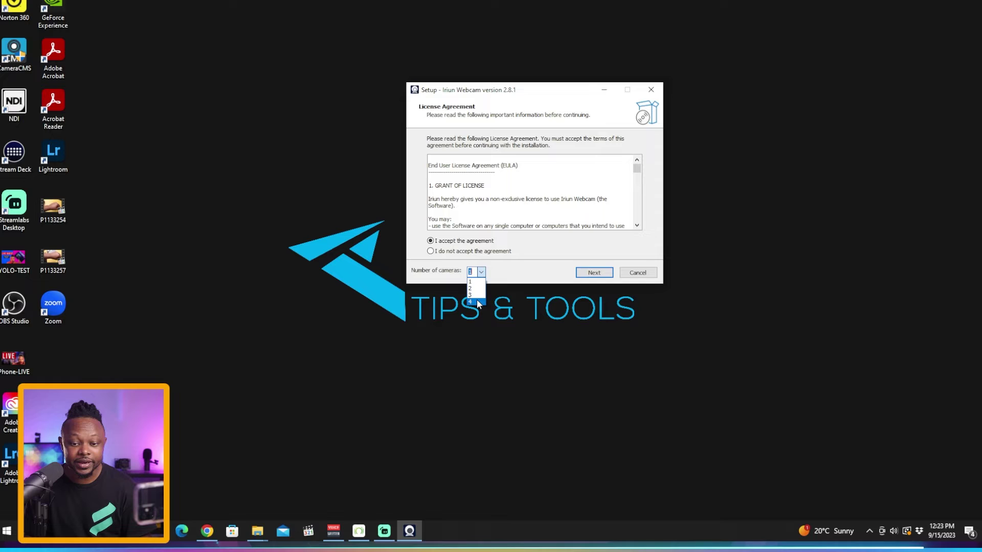
left_click(475, 302)
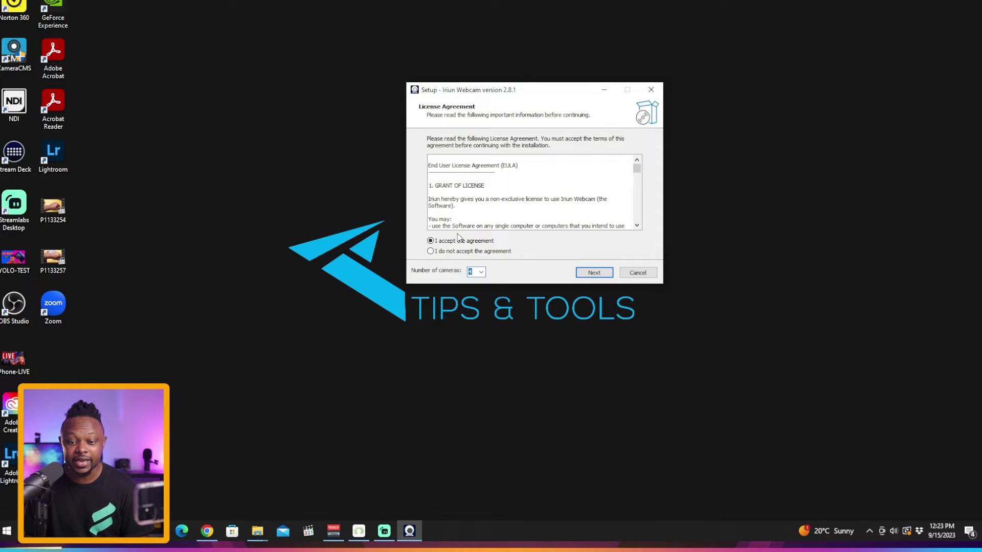
left_click(593, 273)
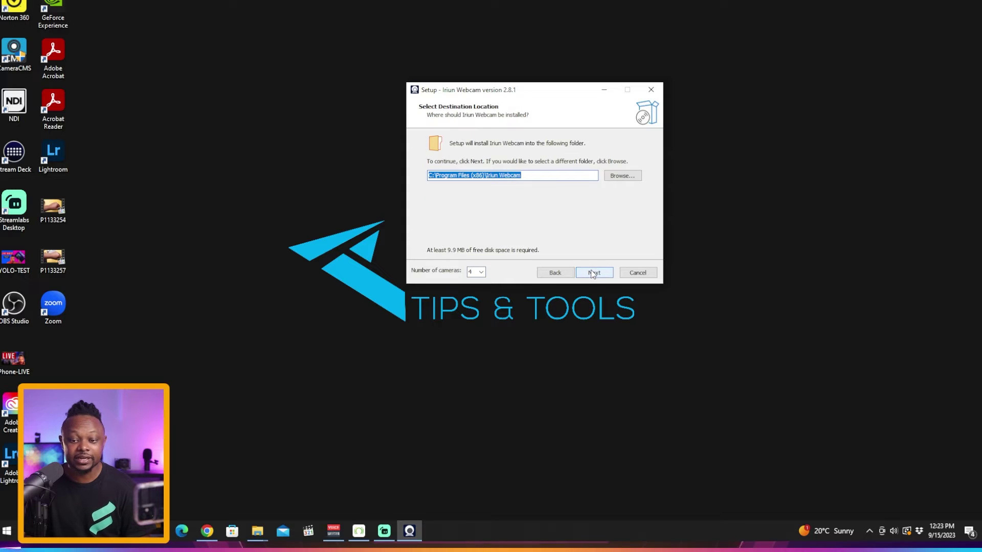
left_click(594, 273)
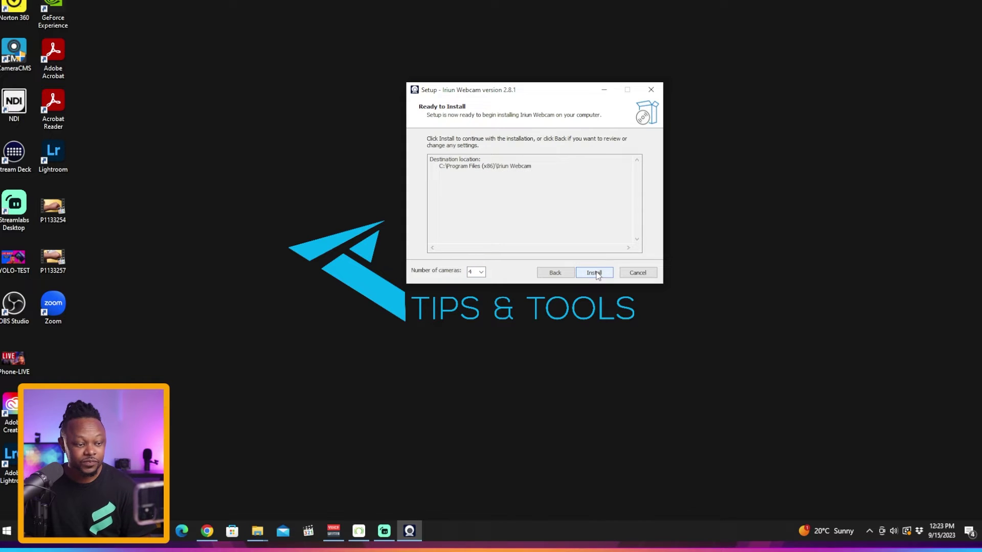
left_click(594, 273)
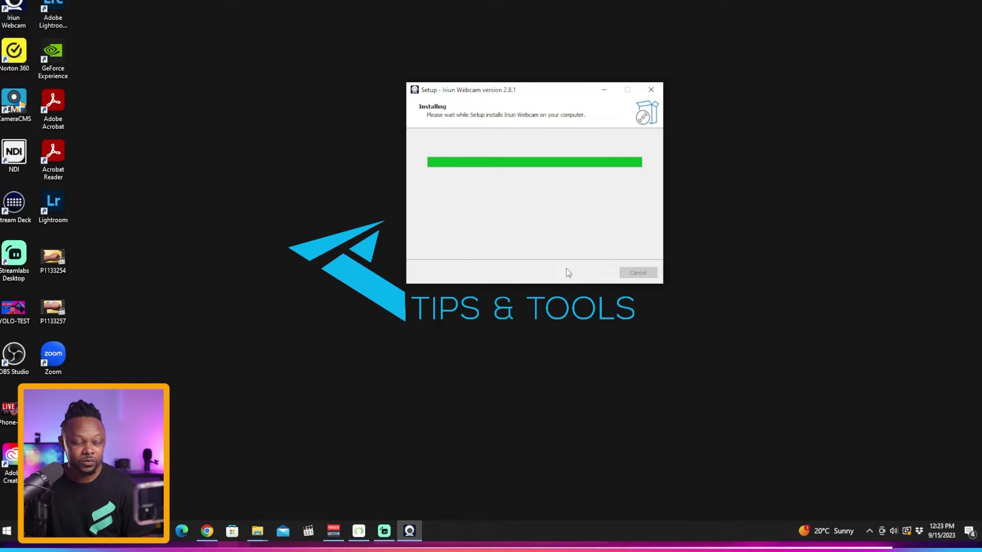
Finish setup and check Iriun Webcam's Camera #2, #3 and #4 tabs
left_click(595, 273)
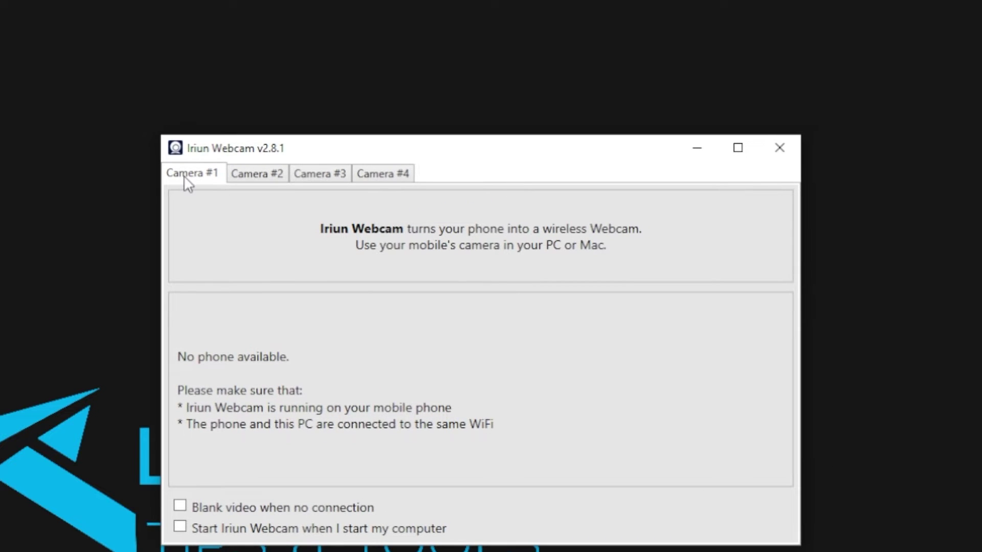
left_click(258, 177)
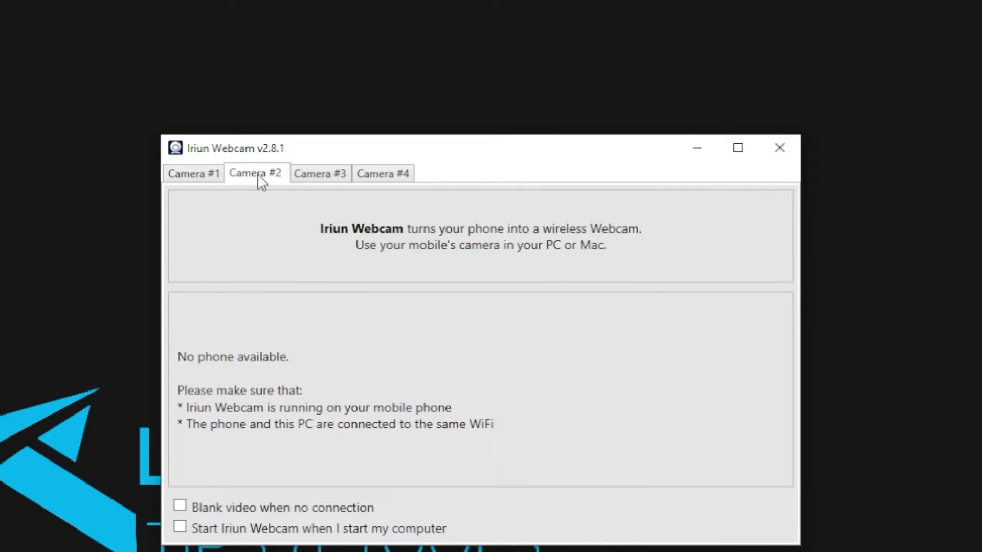
left_click(320, 178)
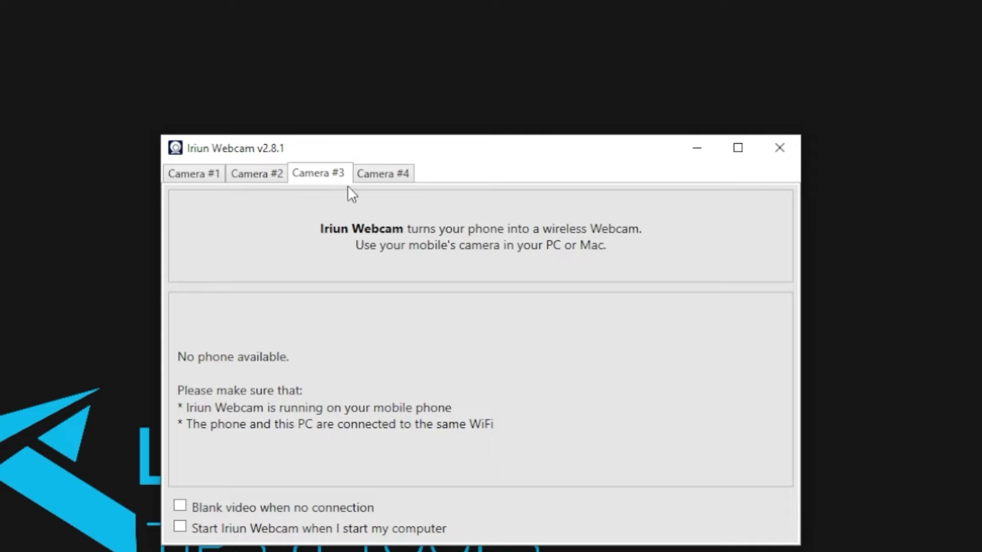
left_click(400, 172)
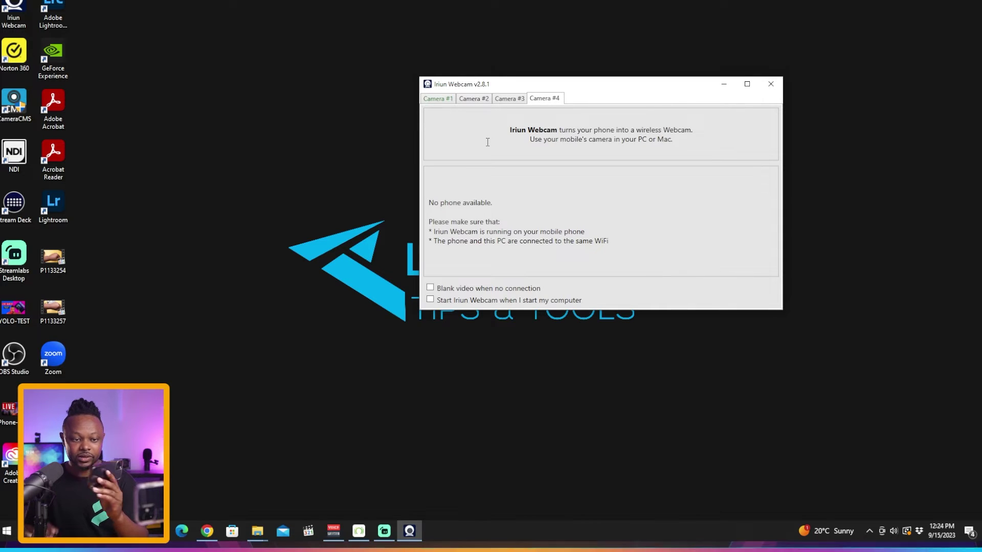
Check the live feeds on Camera #1 and #2, setting Camera #2's device to iPhone
left_click(443, 99)
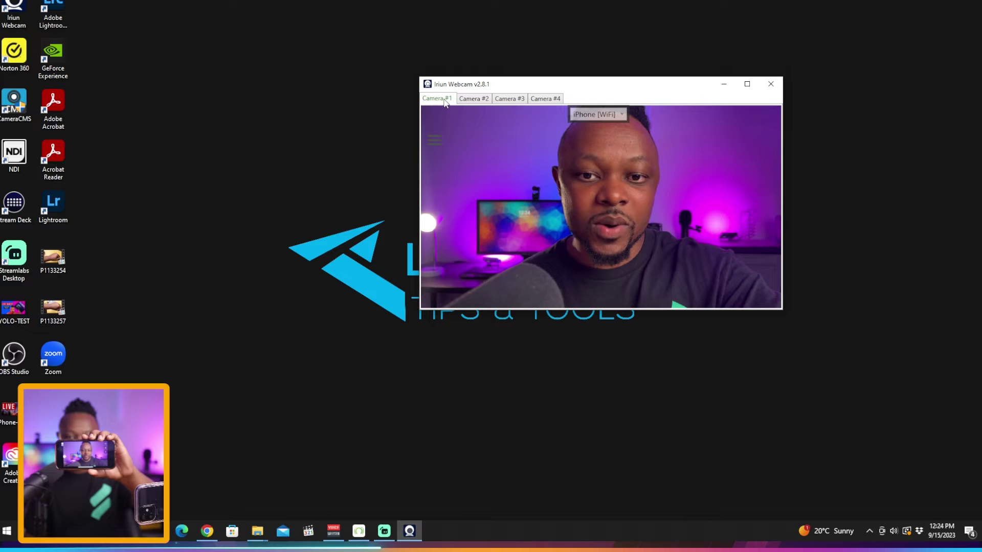
left_click(747, 84)
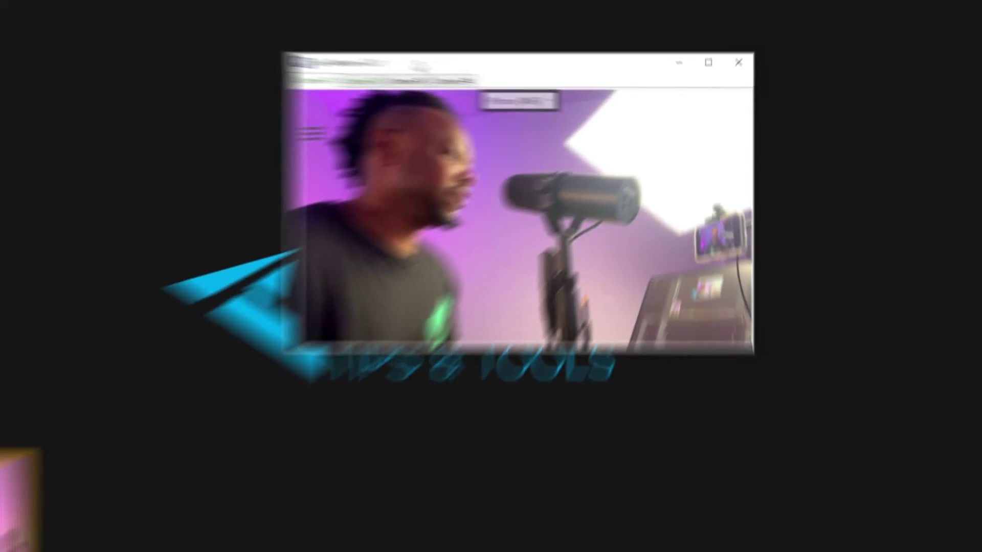
left_click(177, 68)
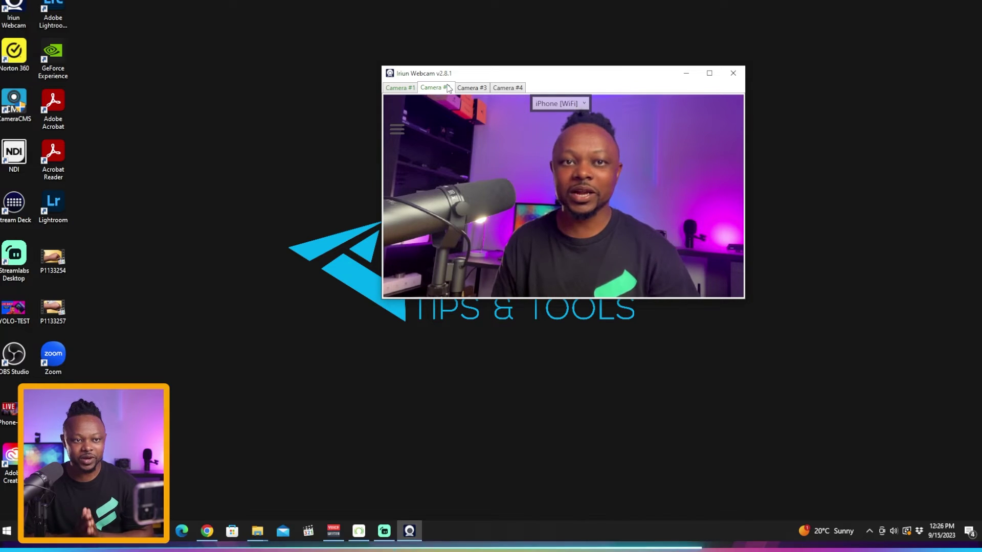
left_click(708, 76)
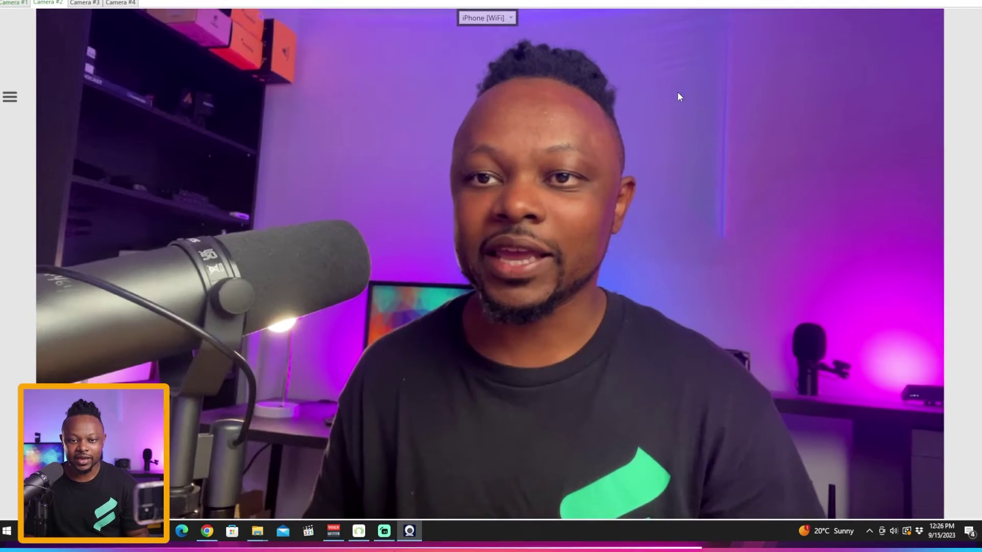
left_click(509, 19)
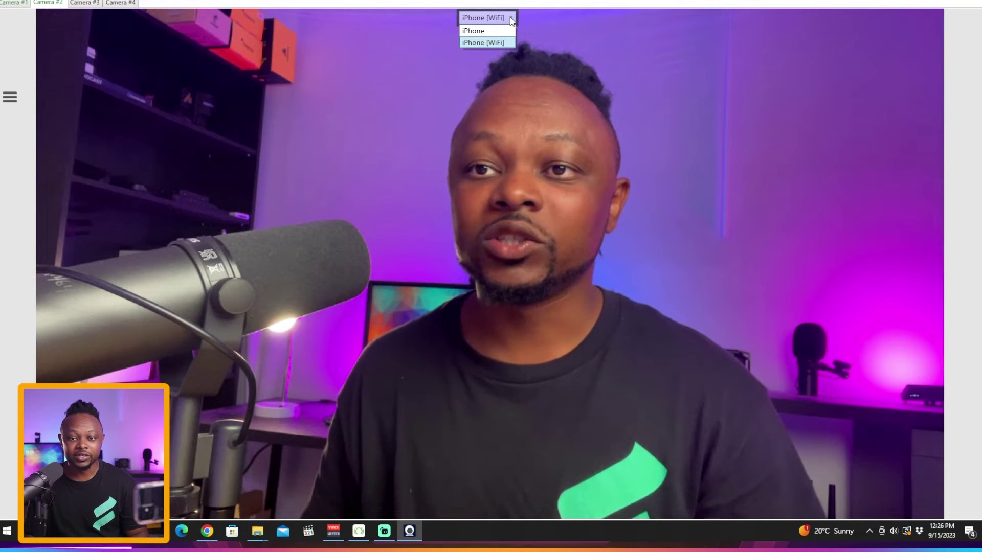
left_click(497, 30)
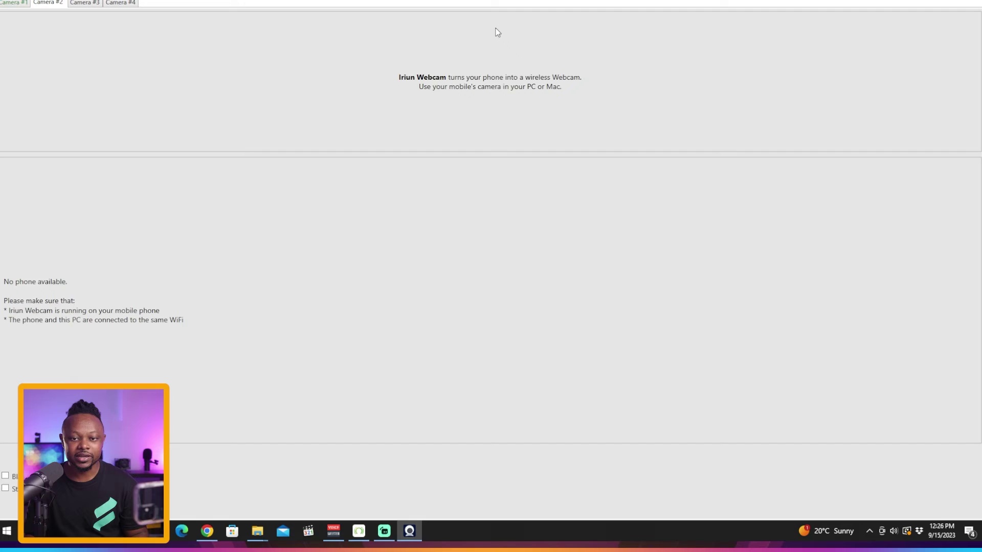
left_click(509, 18)
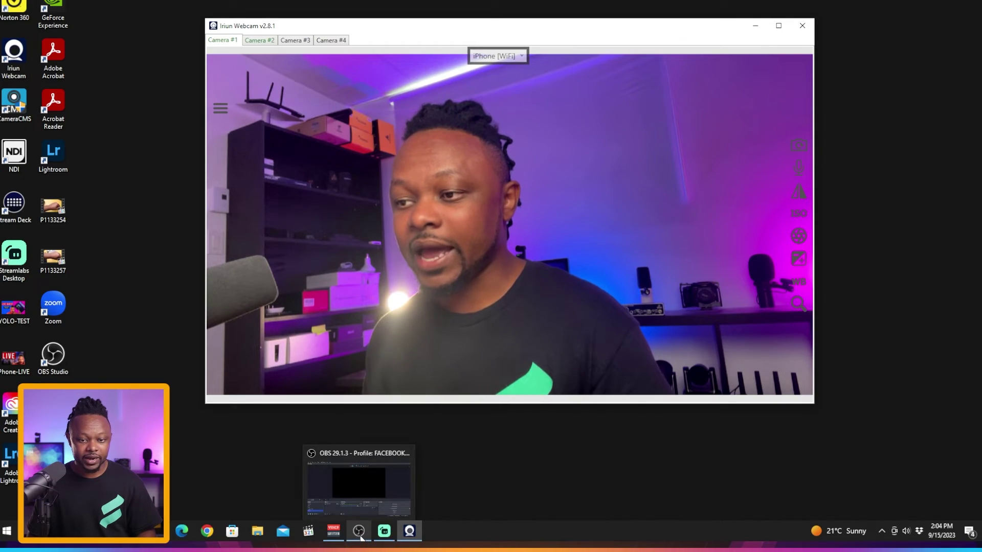
In OBS, add an empty scene named 'Iphone One'
left_click(359, 534)
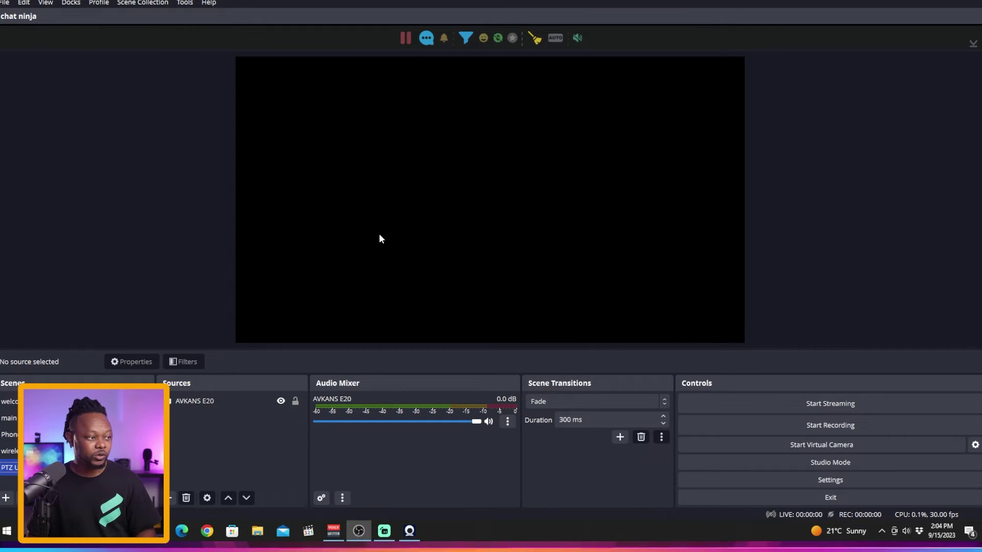
left_click(945, 4)
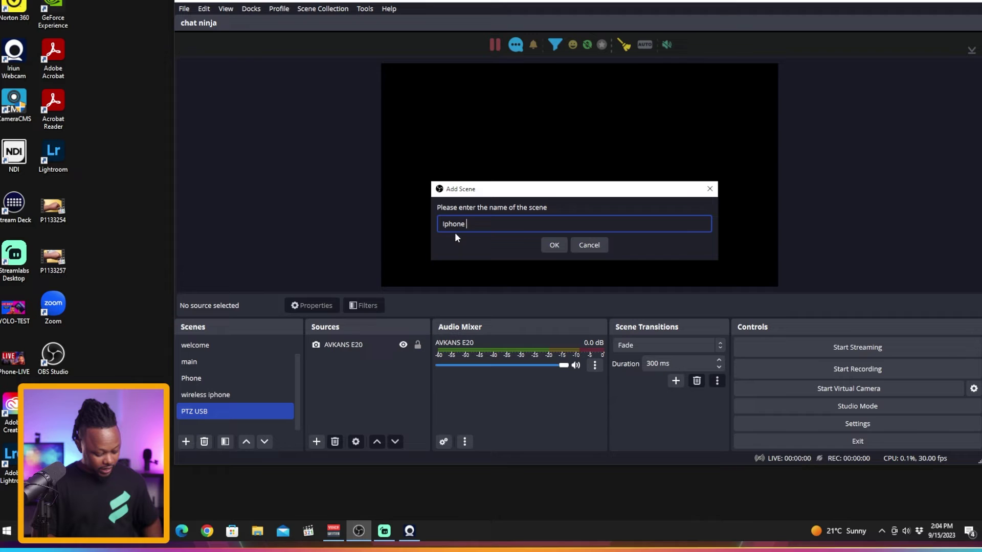
left_click(551, 245)
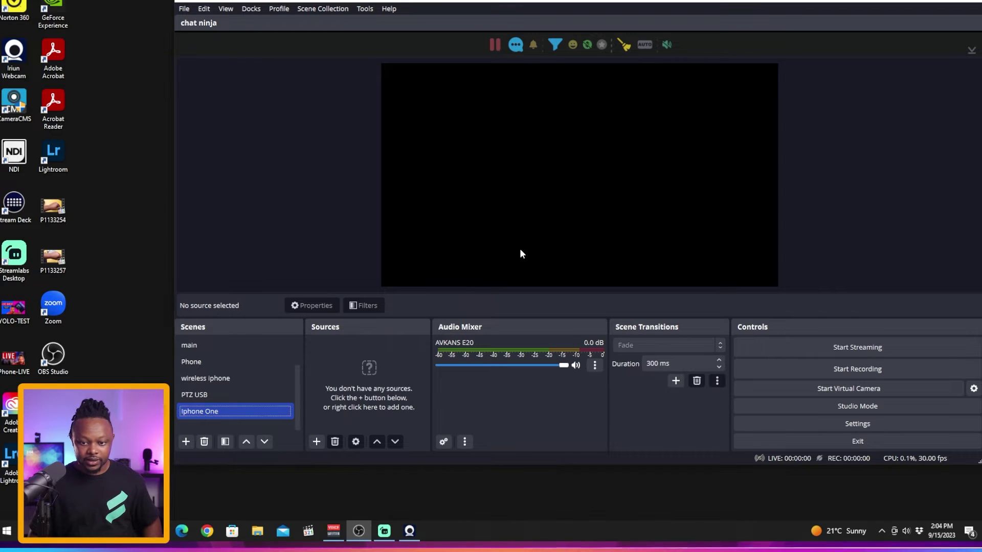
left_click(317, 442)
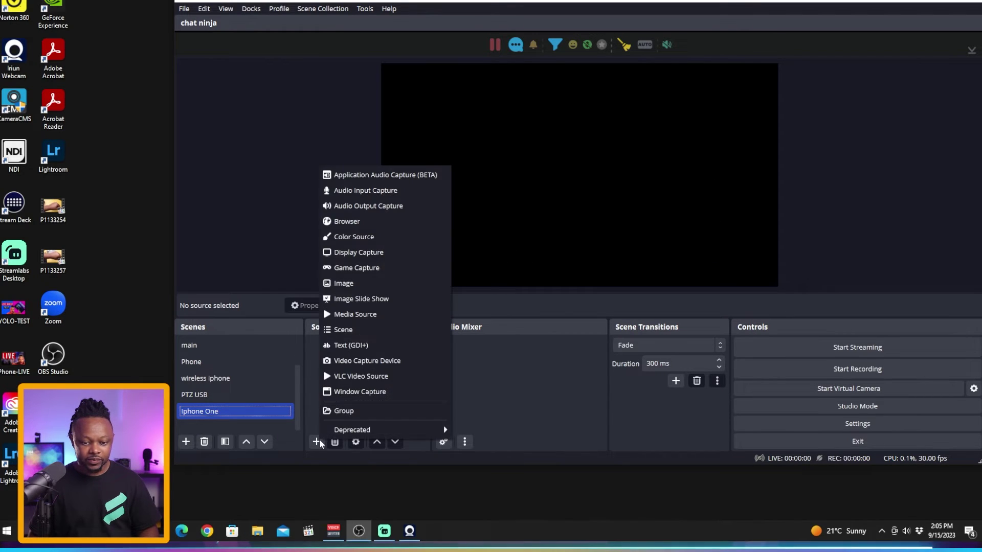
Add a Video Capture Device source 'Iriun one' using the Iriun Webcam device
left_click(377, 361)
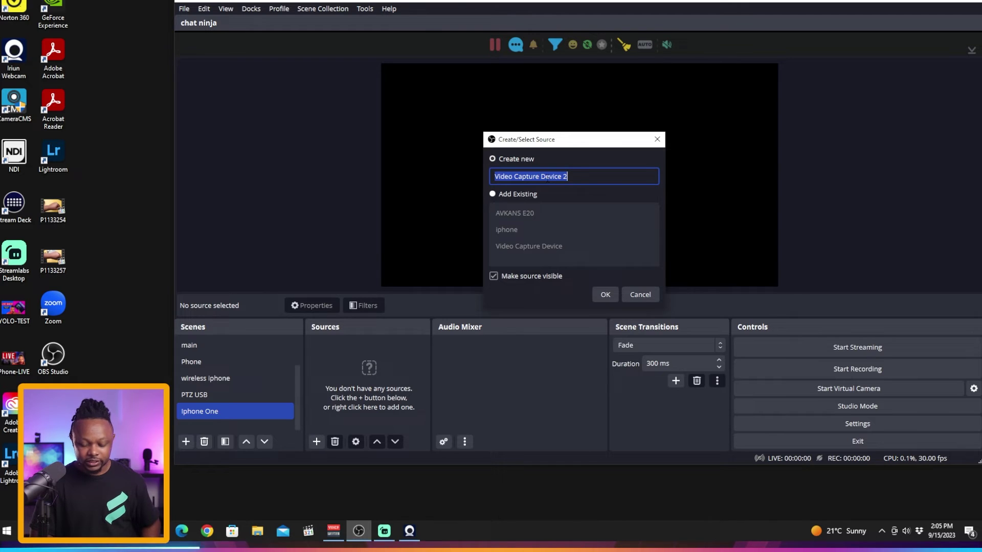
type("Iriun")
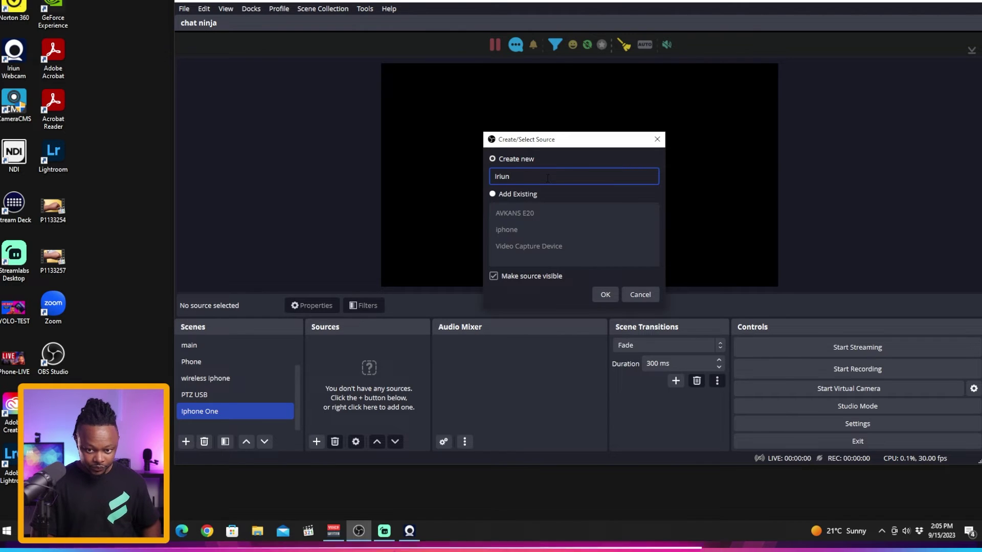
type(" one")
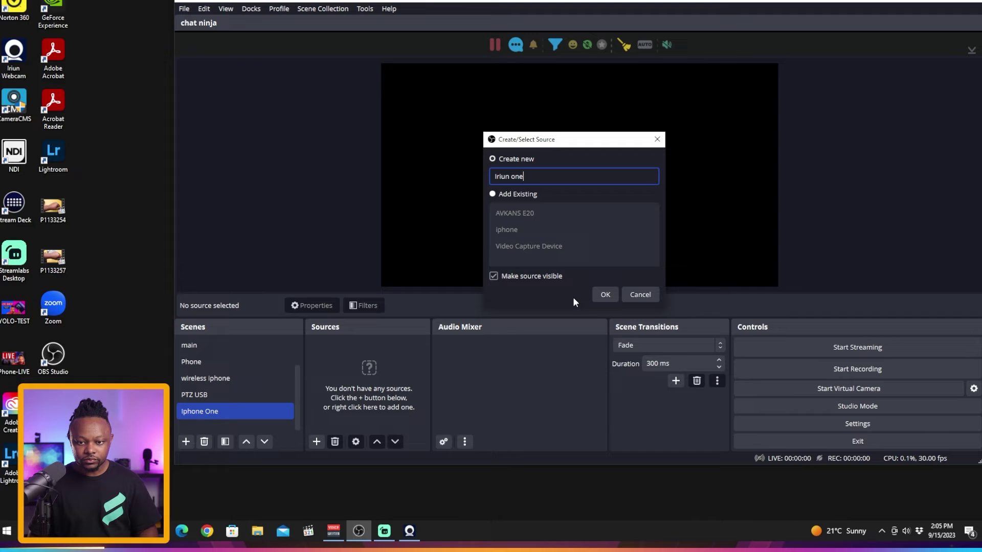
left_click(603, 294)
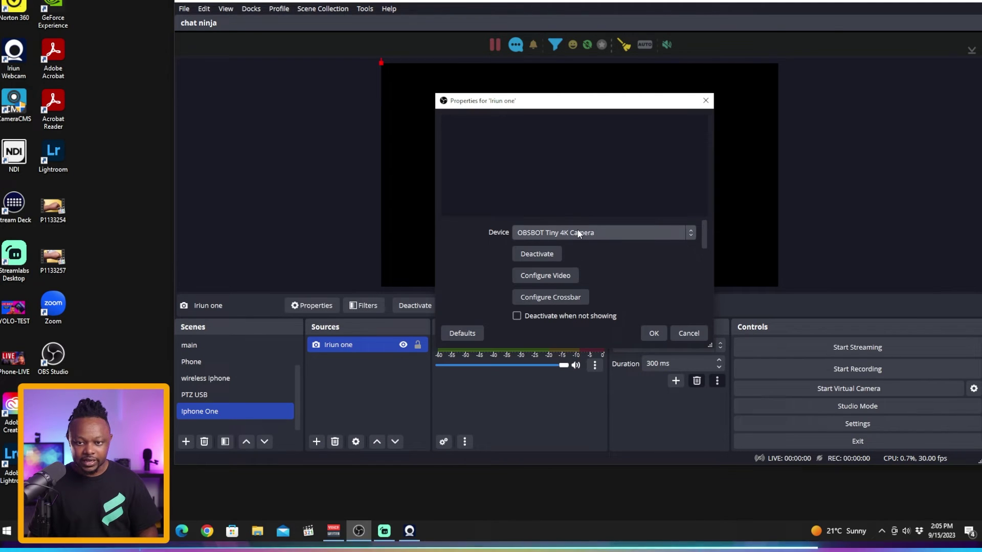
left_click(579, 232)
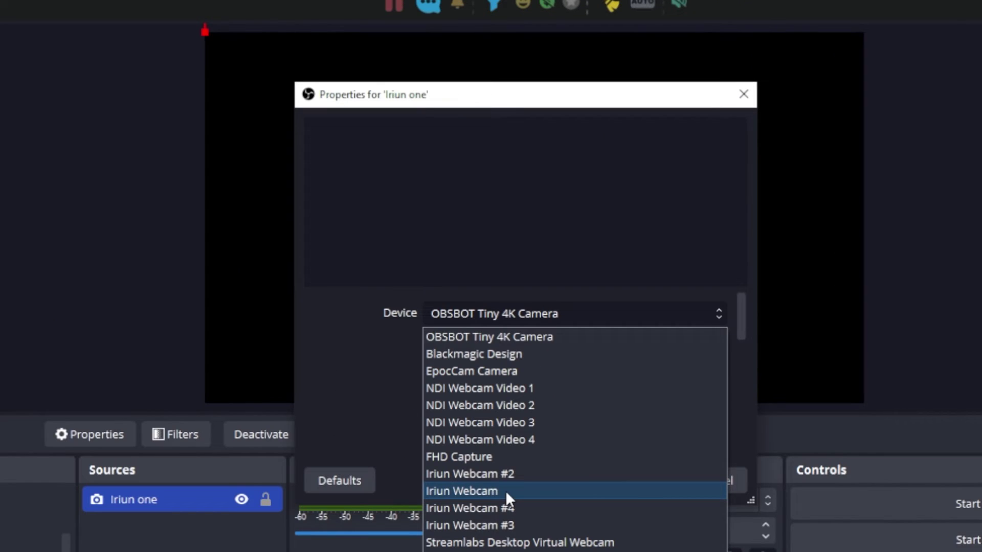
left_click(505, 490)
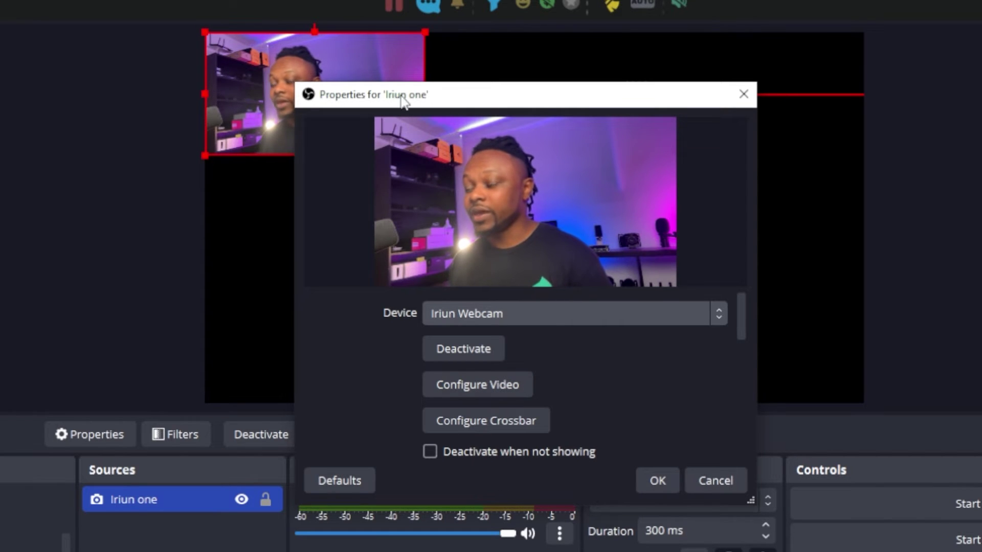
Give Iriun one a custom 1920x1080 resolution at 30 FPS and apply
left_click_drag(483, 107, 409, 103)
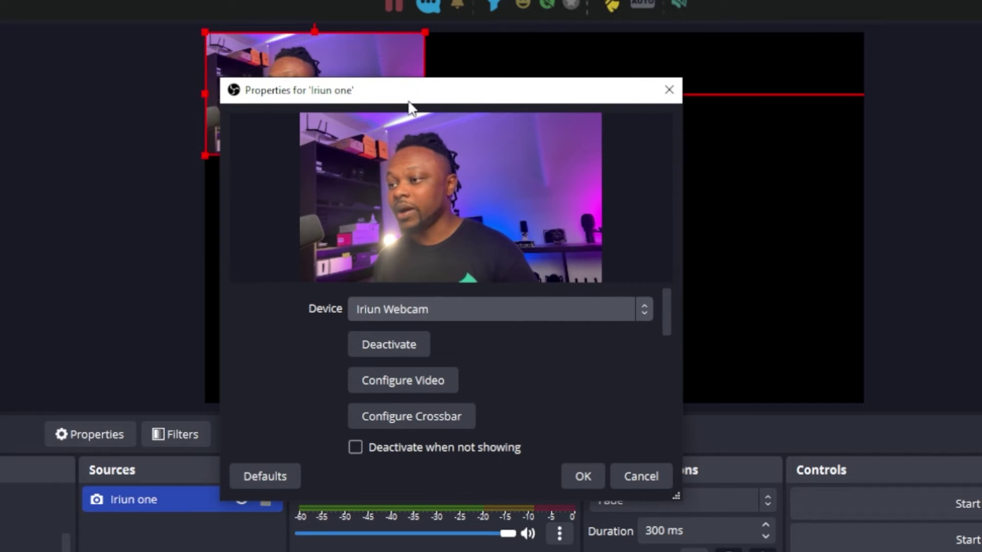
scroll(498, 368, "down", 2)
left_click(499, 366)
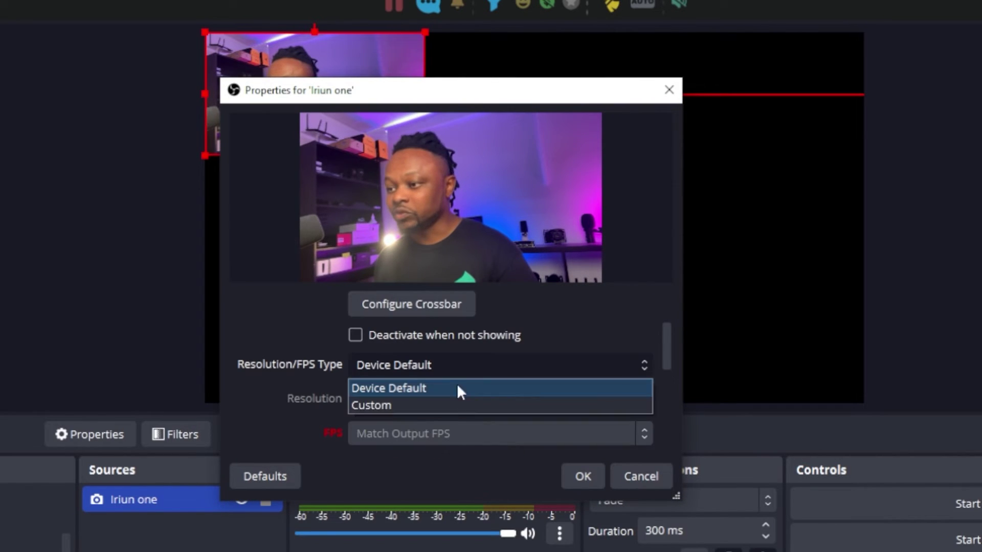
left_click(436, 405)
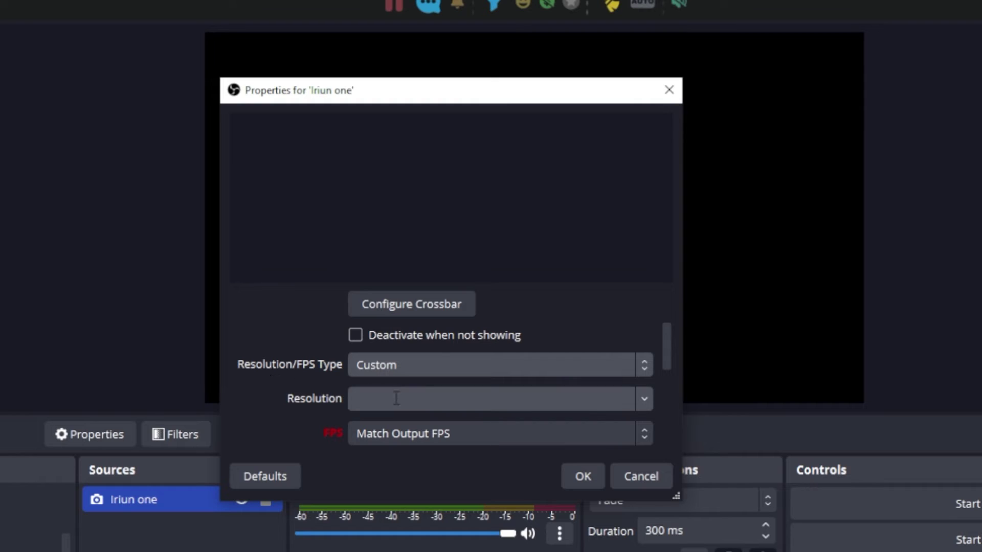
left_click(642, 399)
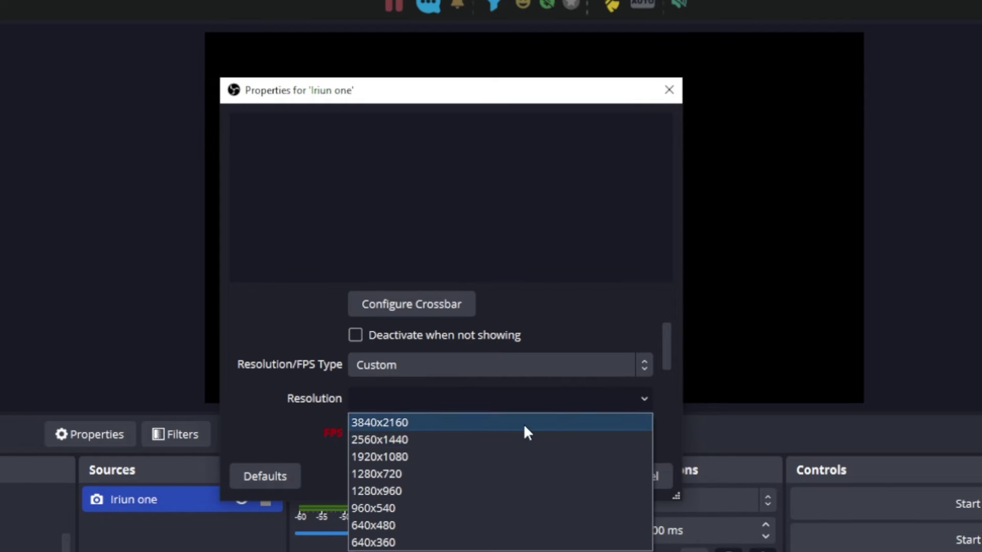
left_click(408, 456)
left_click_drag(668, 348, 663, 392)
left_click(416, 299)
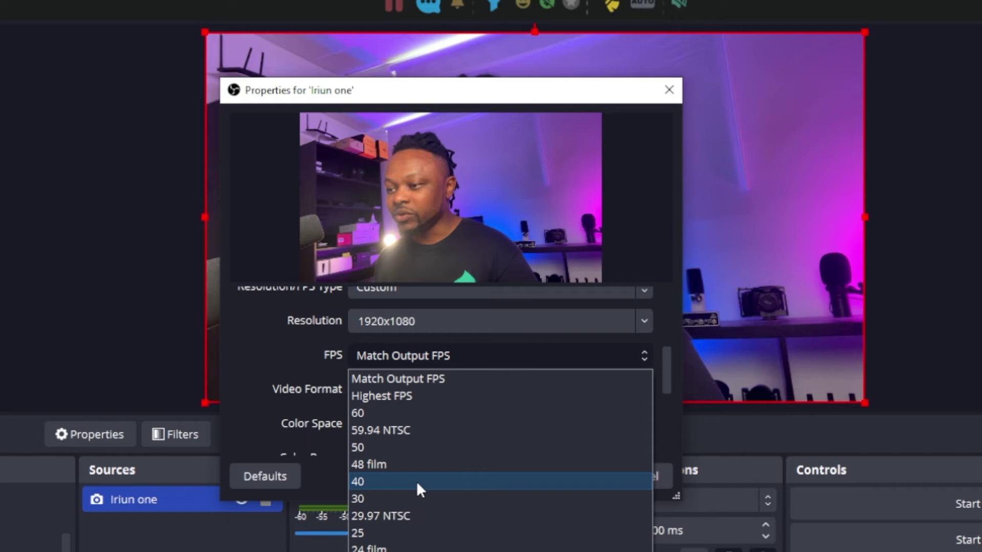
left_click(416, 496)
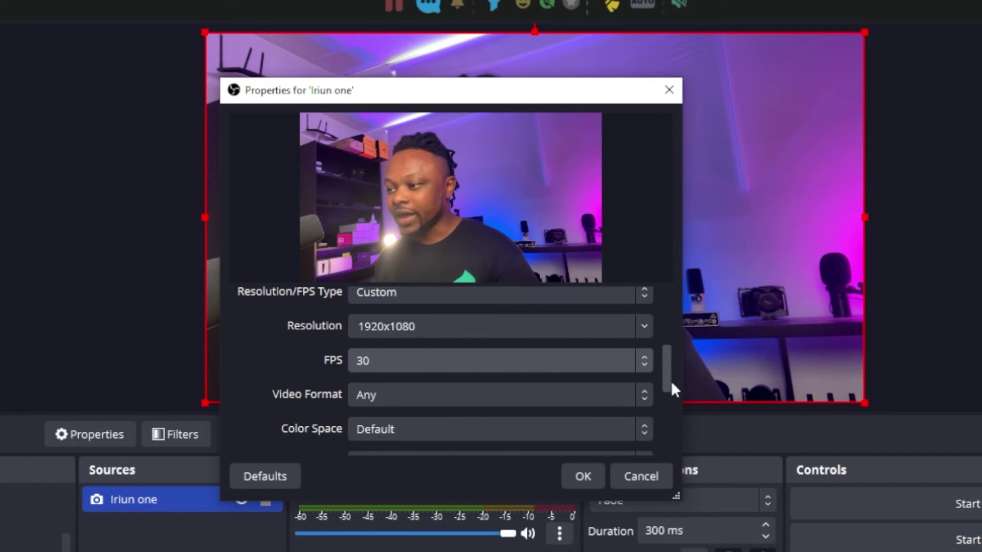
left_click_drag(669, 384, 665, 428)
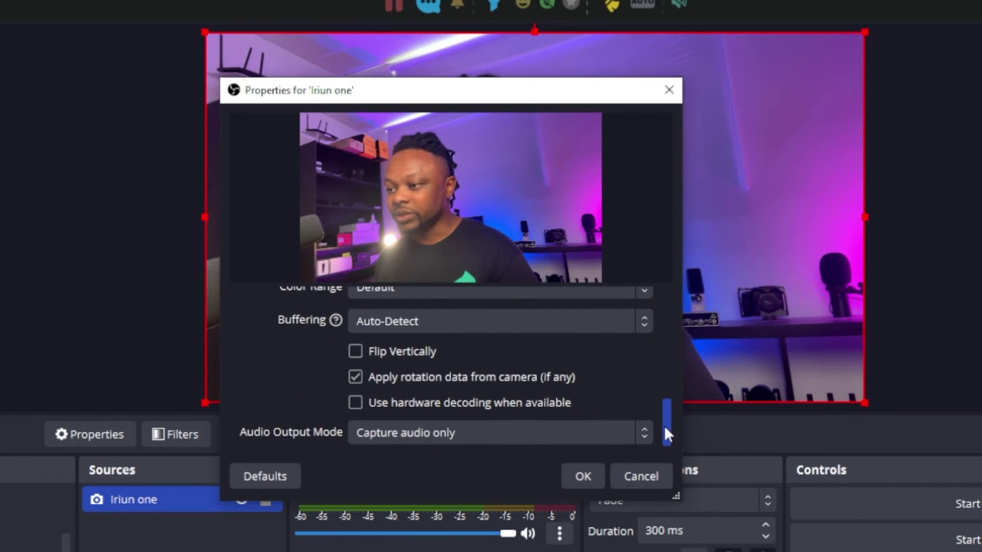
left_click(583, 476)
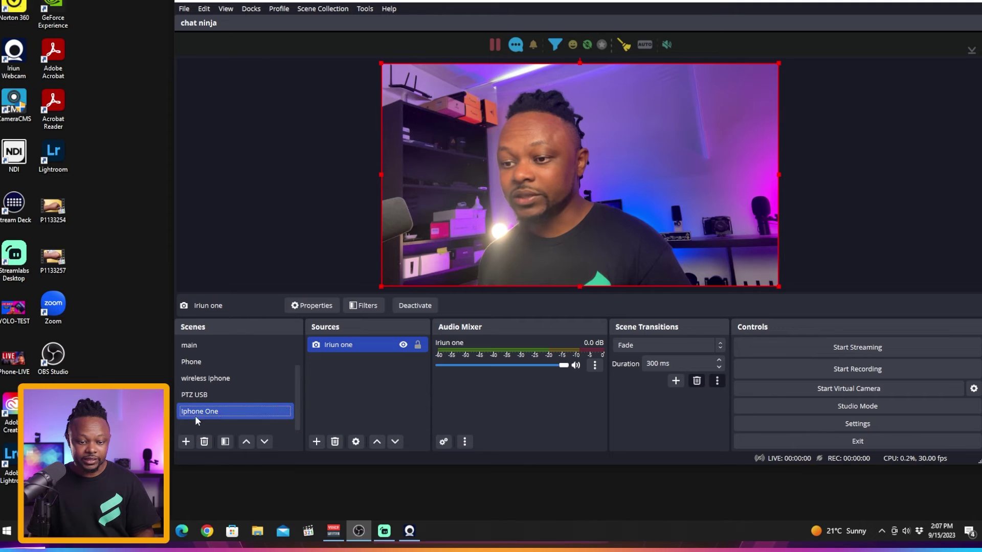
Add a new scene named 'Iphone 2'
left_click(185, 441)
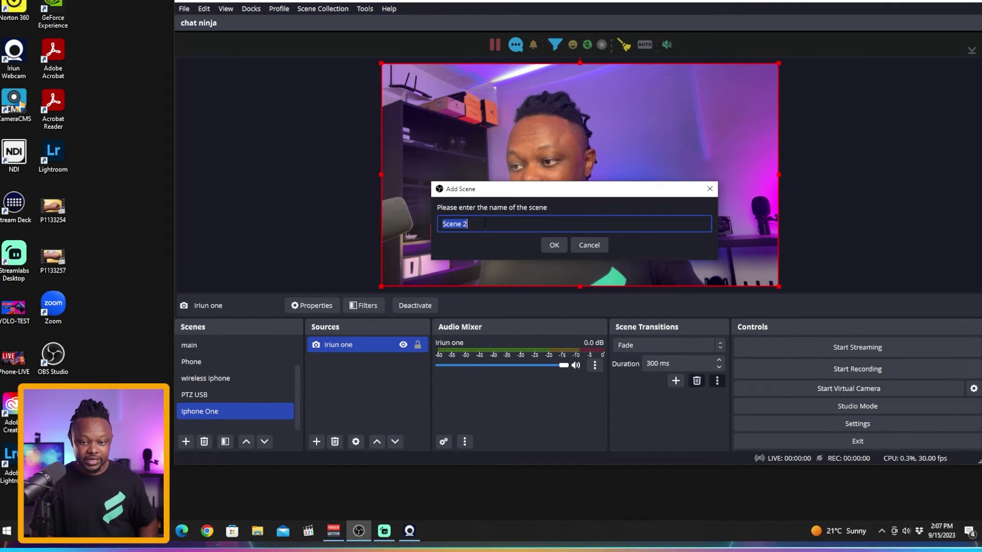
type("Iphone ")
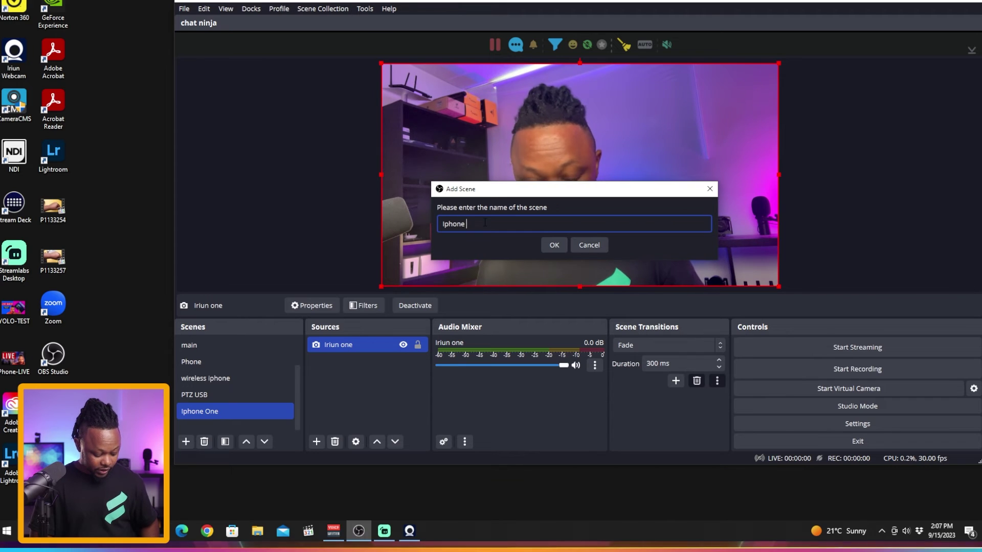
type("2")
key("Return")
Add a Video Capture Device source named 'Iriun 2' to Iphone 2
left_click(316, 441)
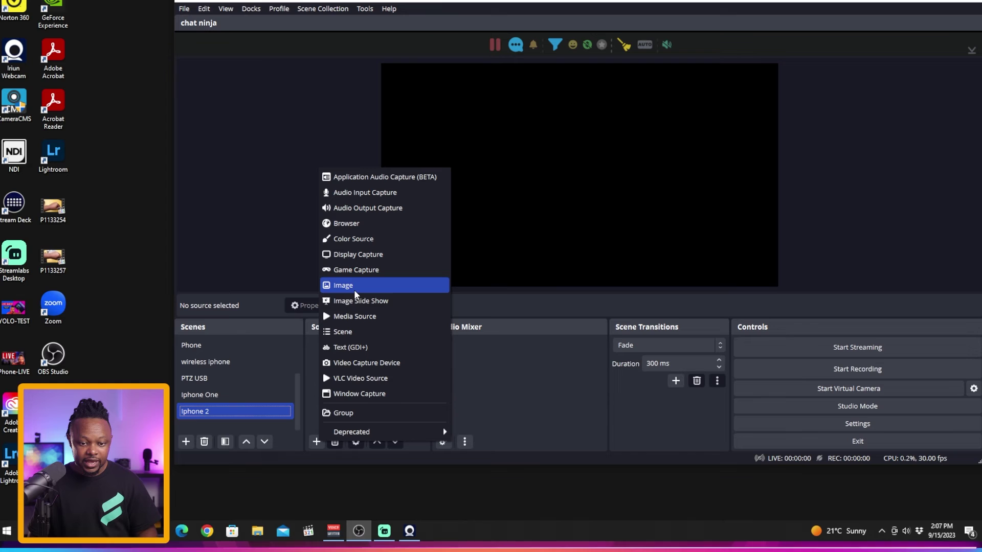
left_click(364, 362)
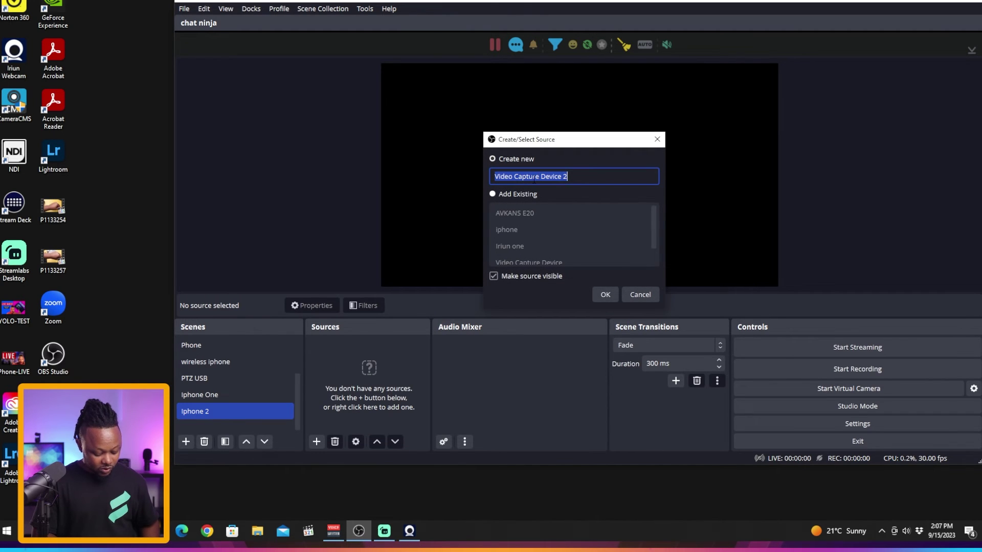
type("I")
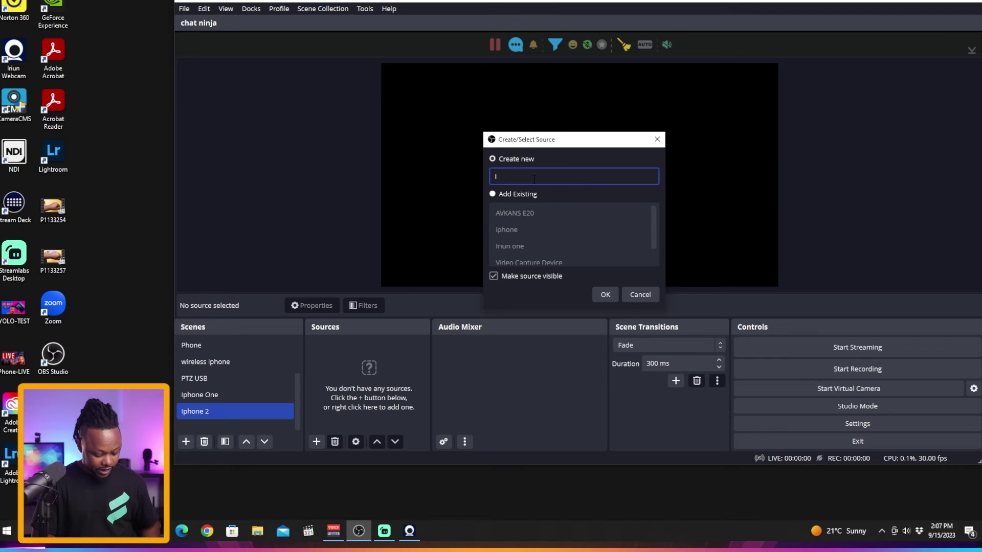
type("riun 2")
key("Return")
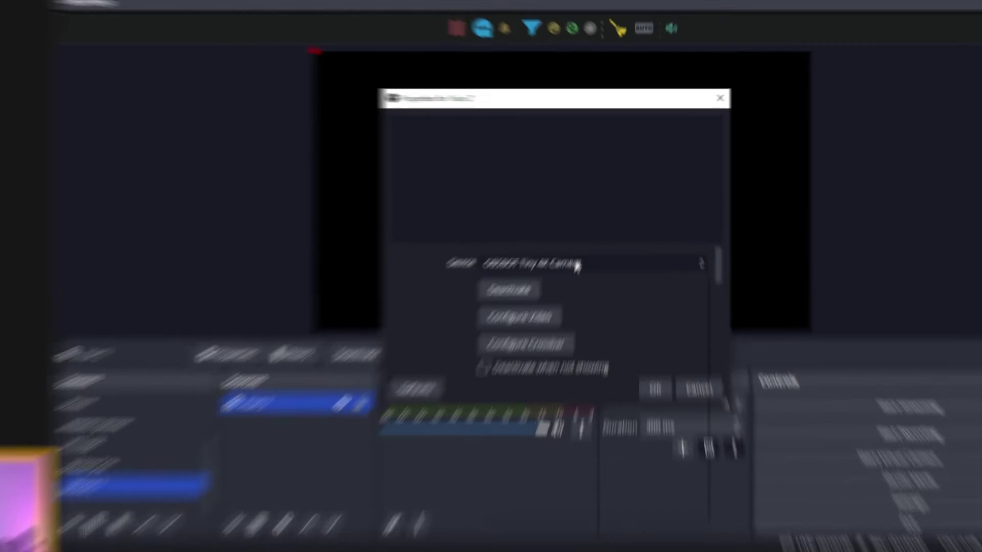
left_click(585, 234)
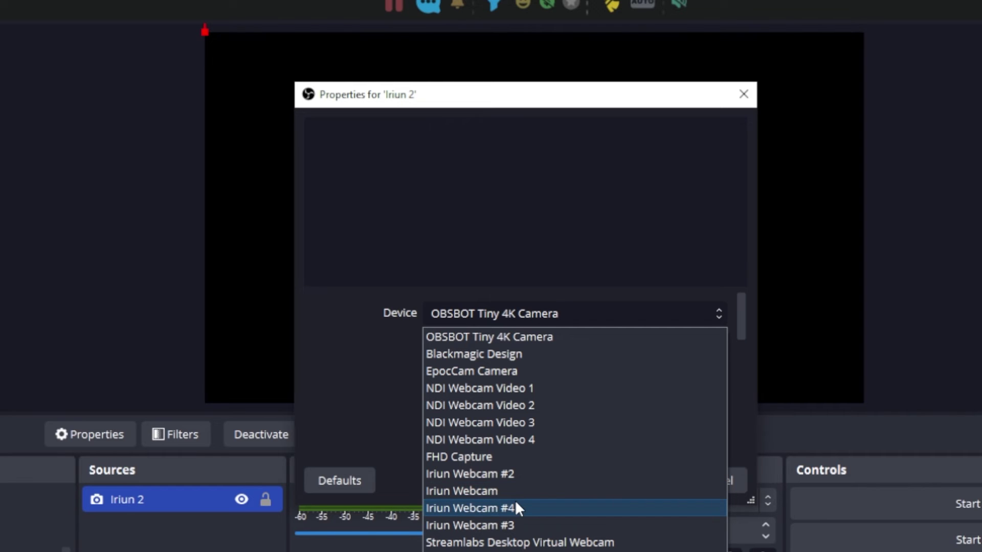
Set Iriun 2 to Iriun Webcam #2 at custom 1920x1080, 30 FPS, then return to Iphone One
left_click(526, 475)
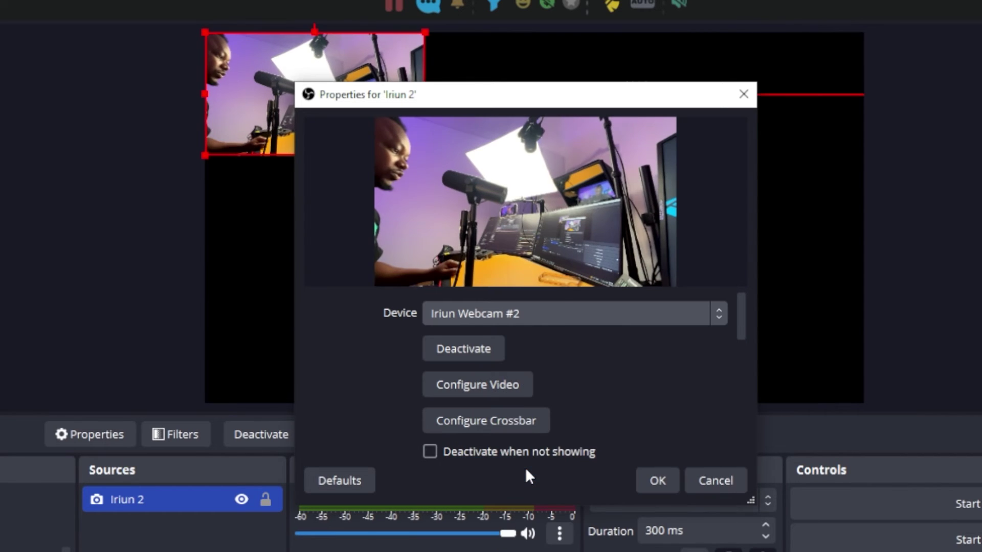
scroll(398, 345, "down", 3)
left_click(491, 343)
left_click(467, 382)
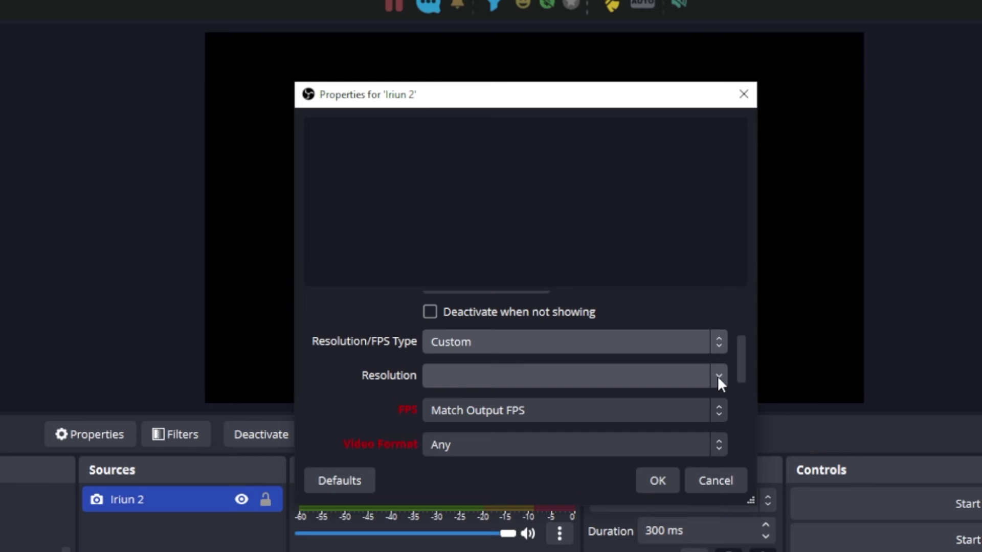
left_click(718, 376)
left_click(454, 434)
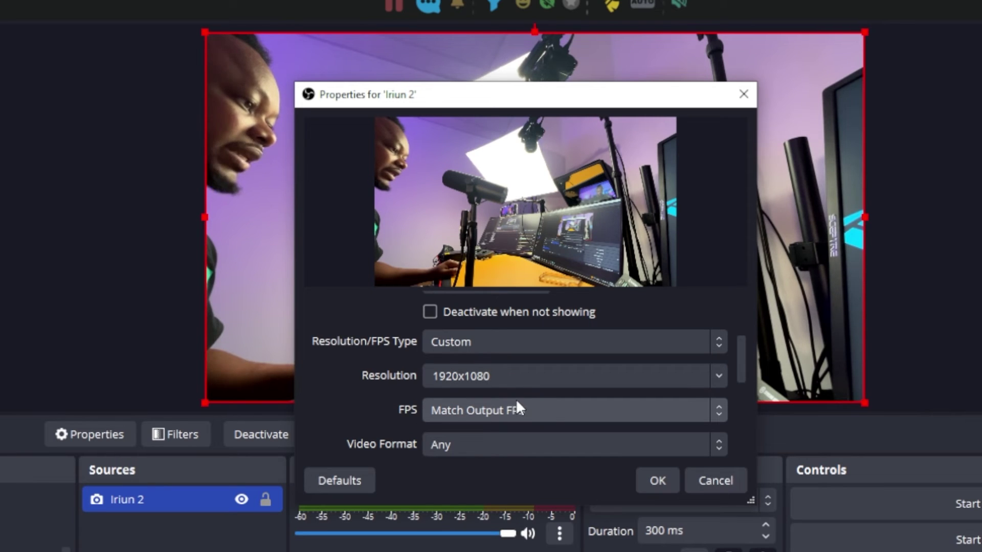
left_click(533, 410)
left_click(491, 544)
left_click_drag(741, 361, 732, 457)
left_click(654, 476)
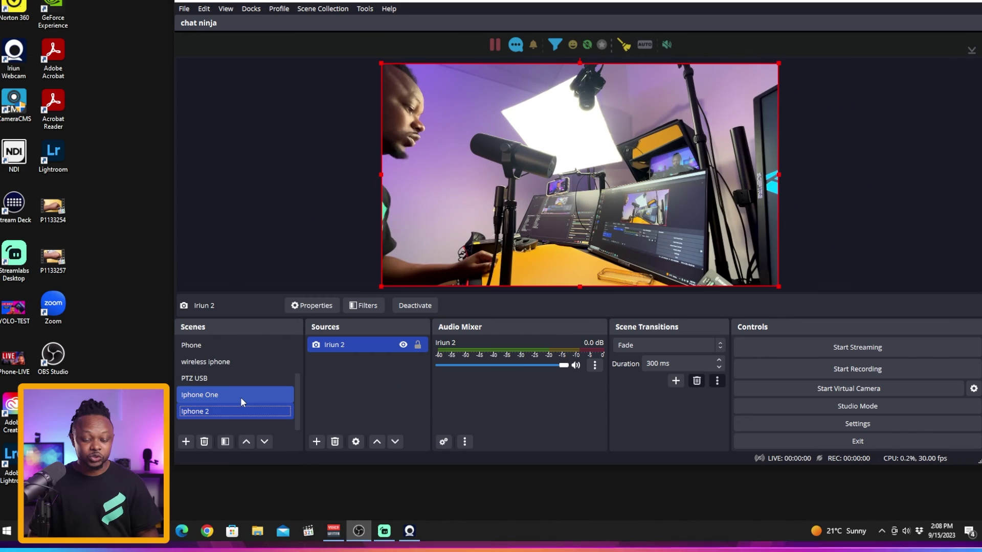
left_click(240, 396)
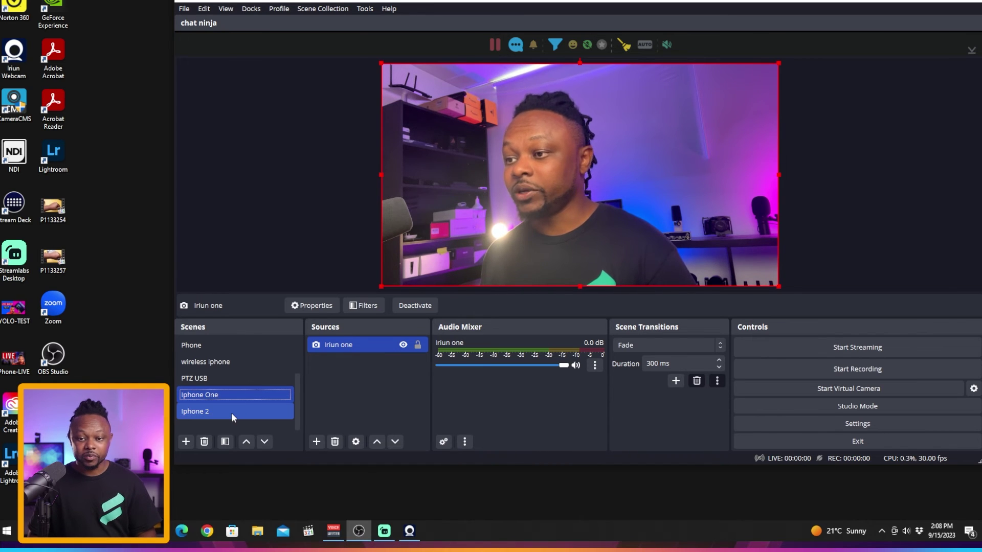
left_click(231, 412)
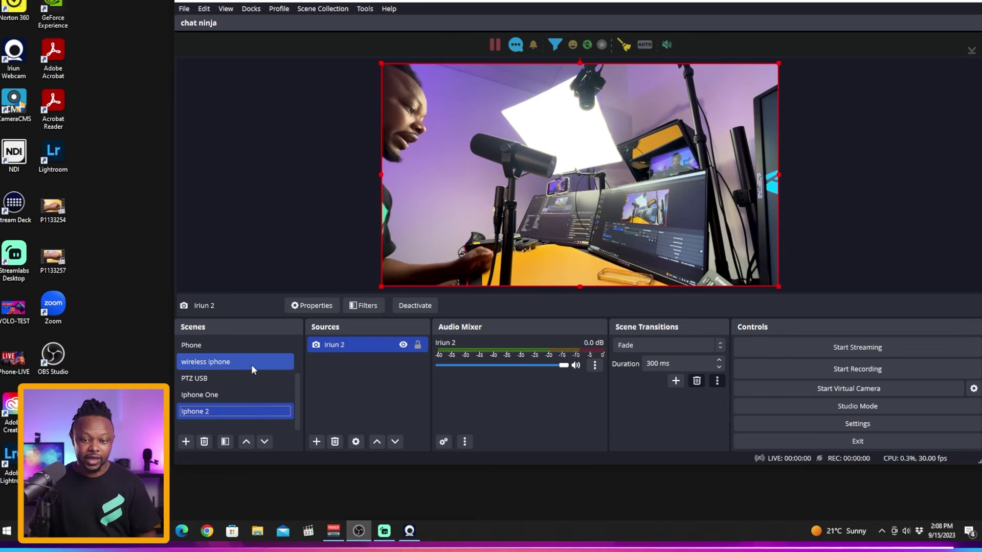
left_click(243, 402)
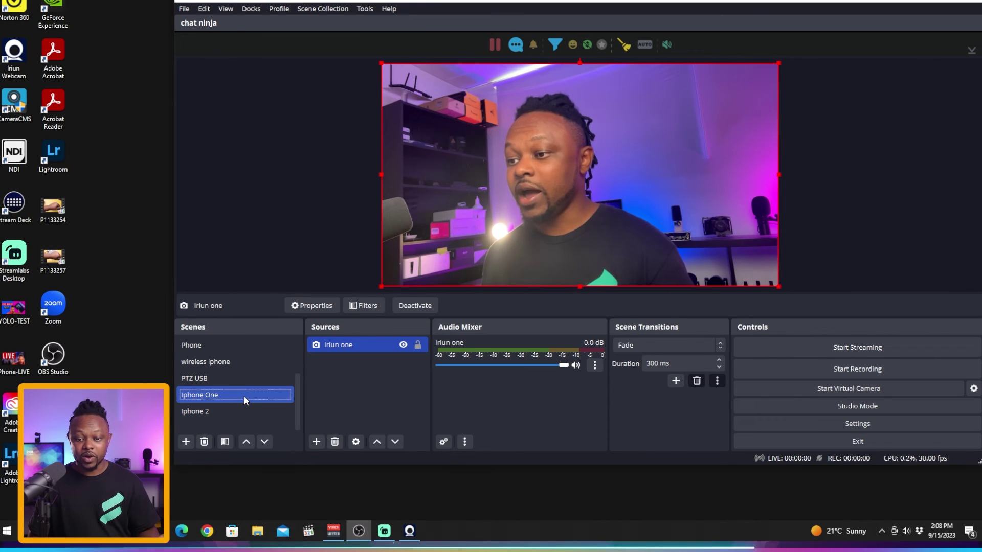
left_click(231, 412)
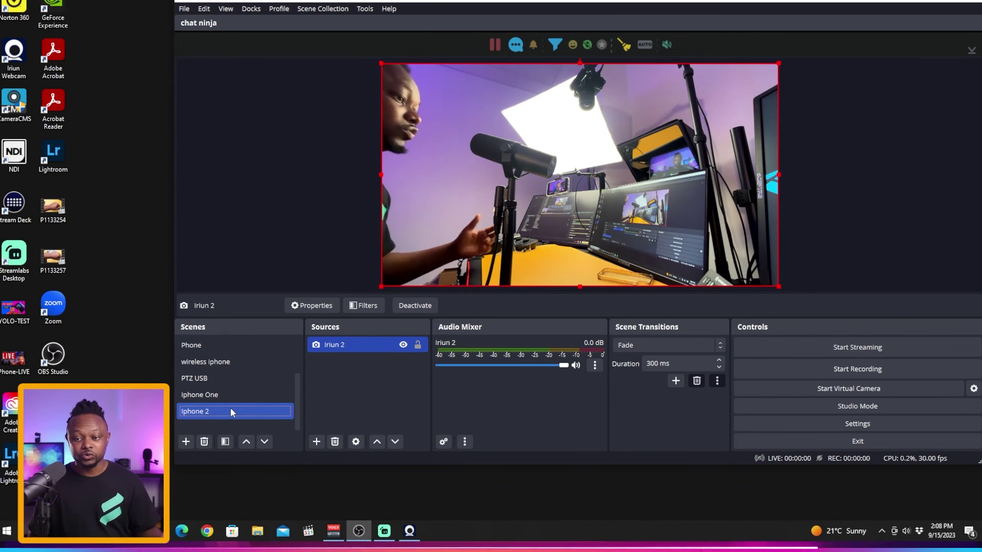
left_click(242, 399)
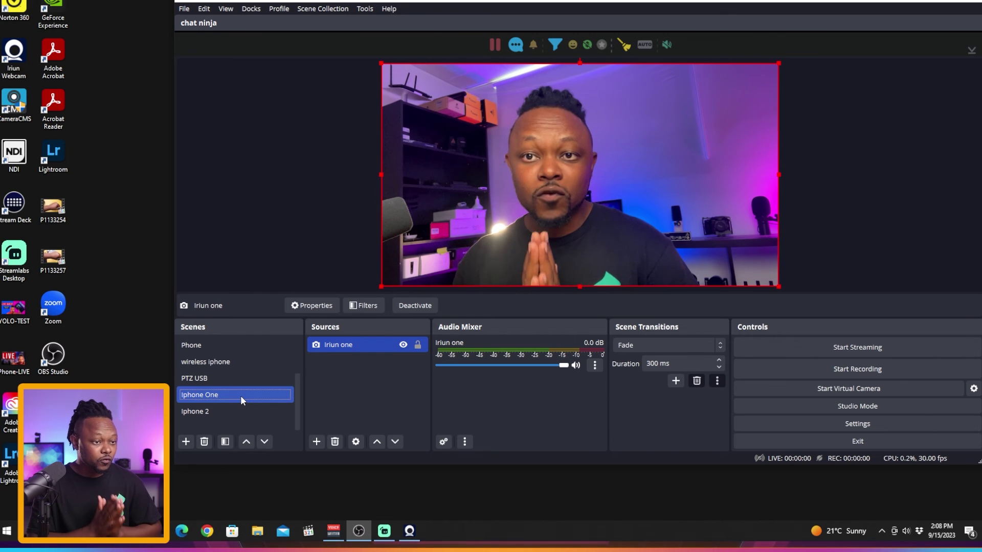